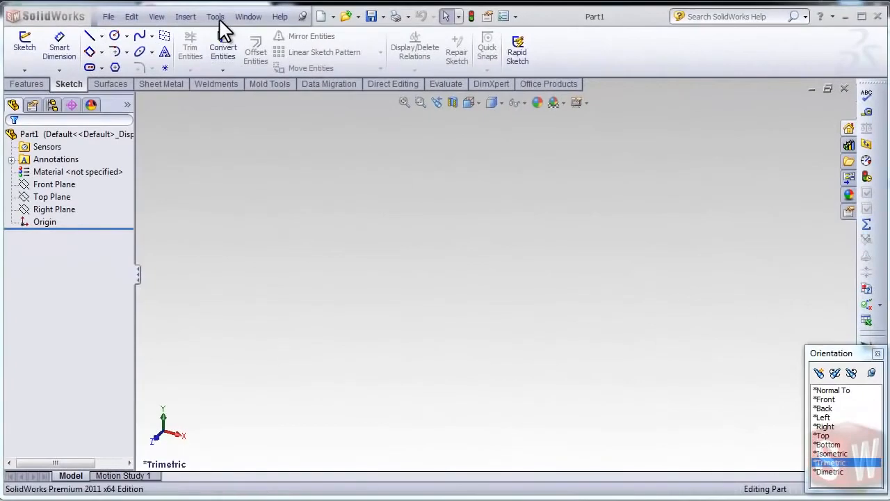
click(217, 18)
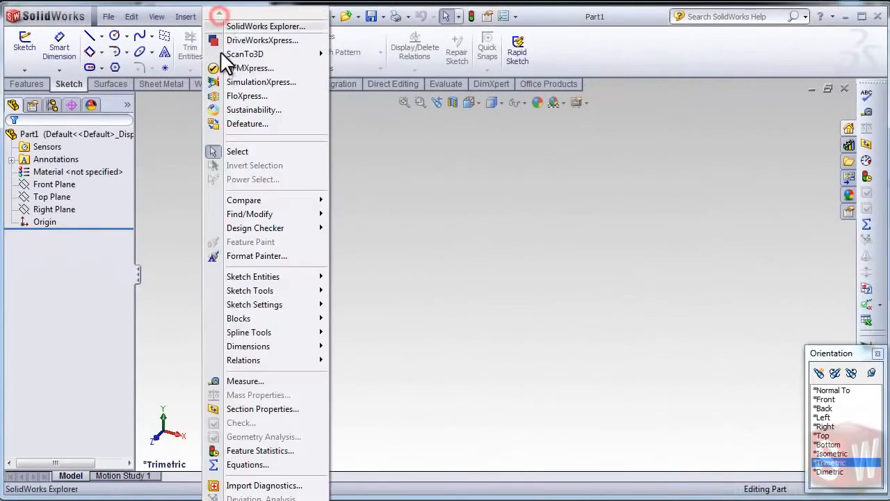
mouse_move(255, 279)
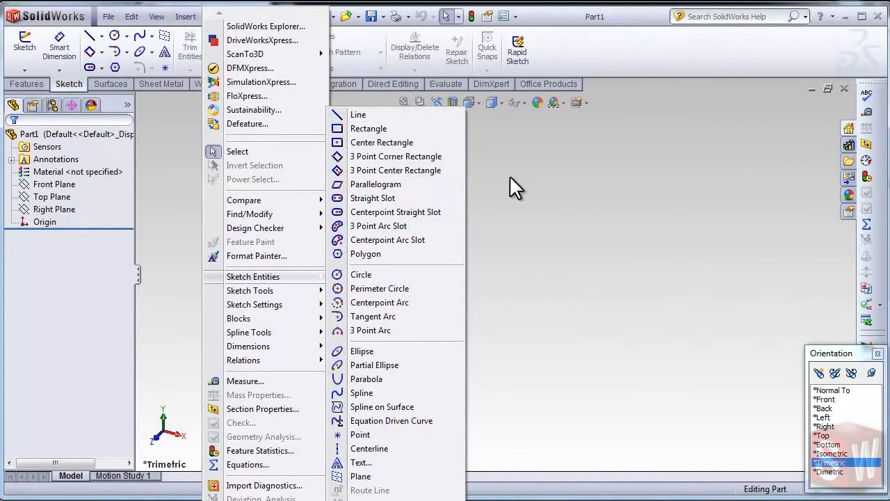
click(501, 237)
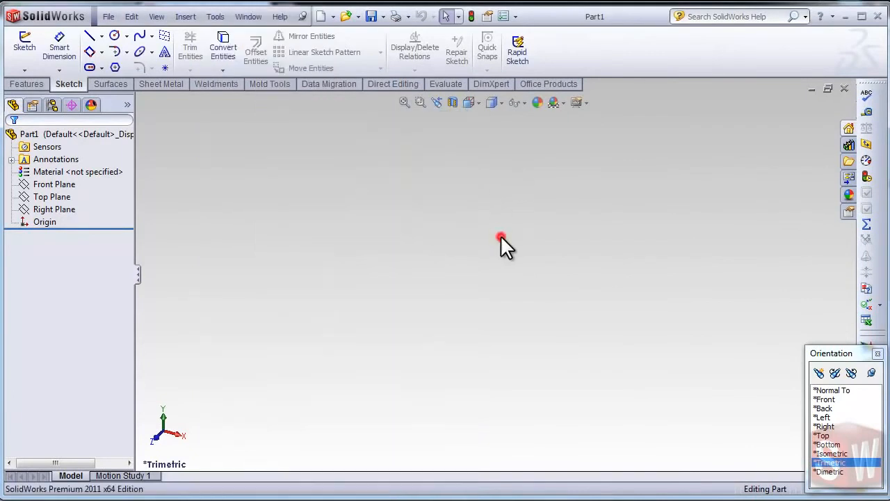
Step: Start a line sketch on the Top Plane, viewed normal to it, with the Line tool active
click(88, 40)
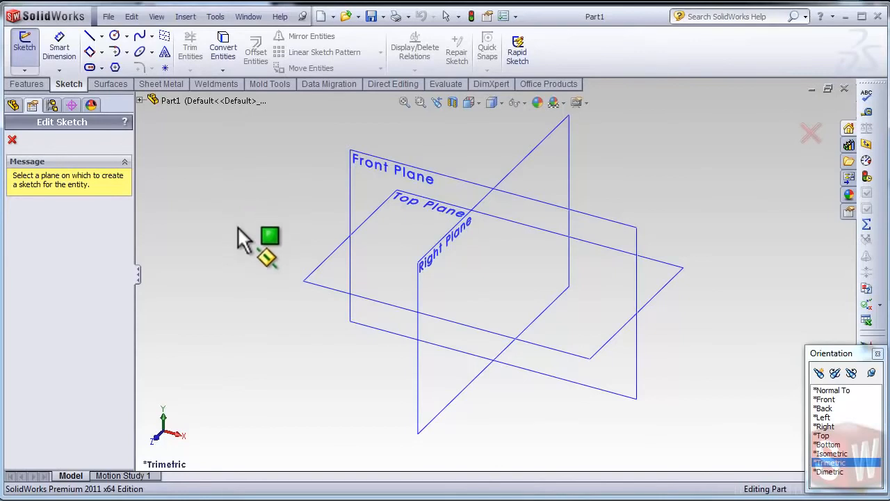
click(323, 267)
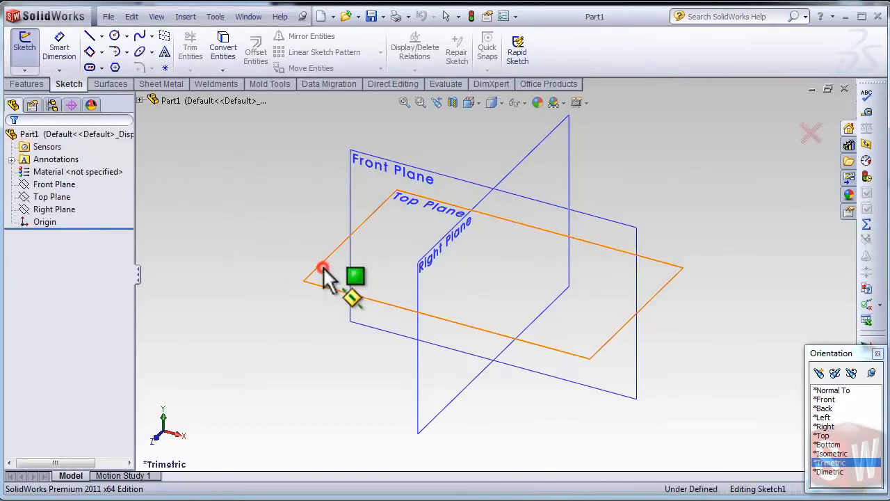
click(832, 391)
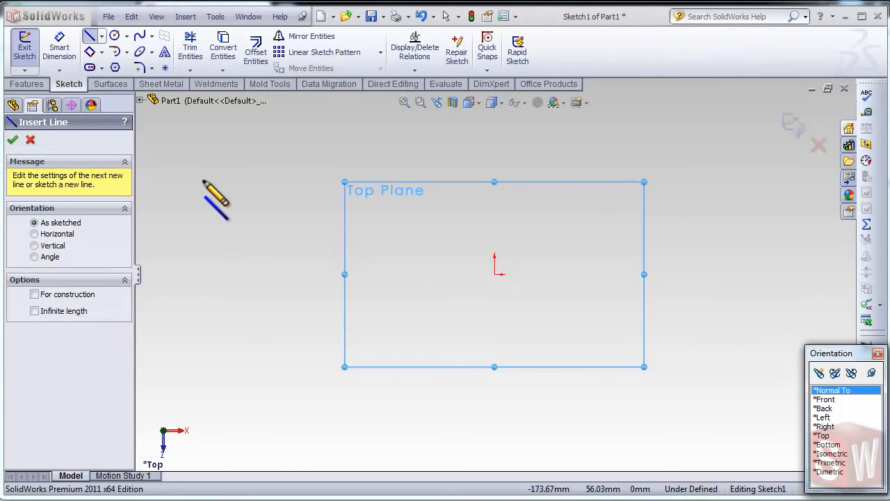
click(91, 53)
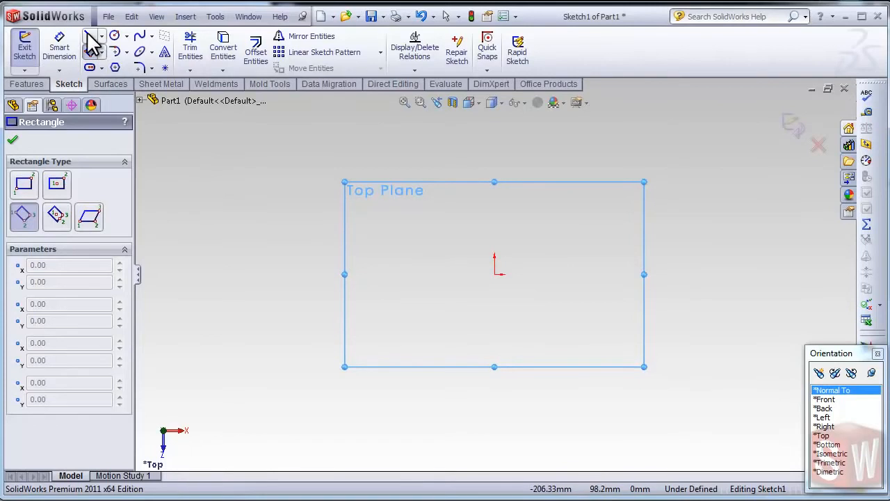
key(Escape)
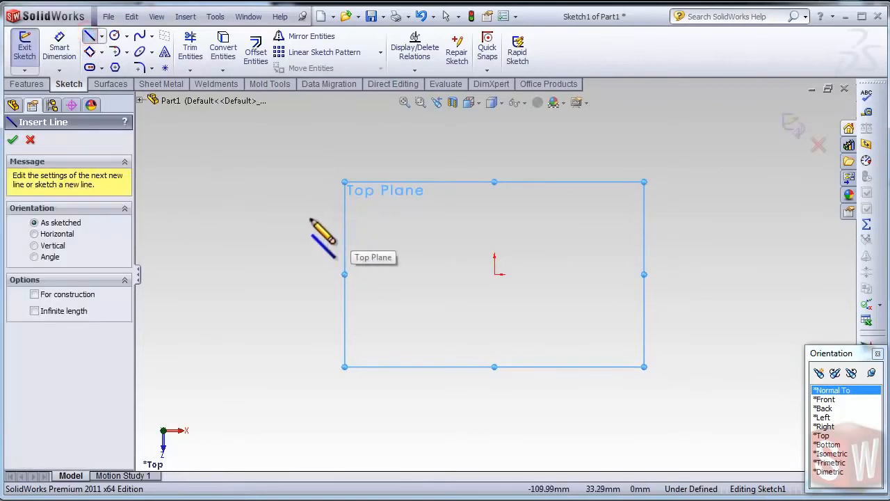
Step: Sketch an open chain of nine connected lines around the origin, starting with an upward-sloping line about 71 mm long, and end the chain
click(215, 264)
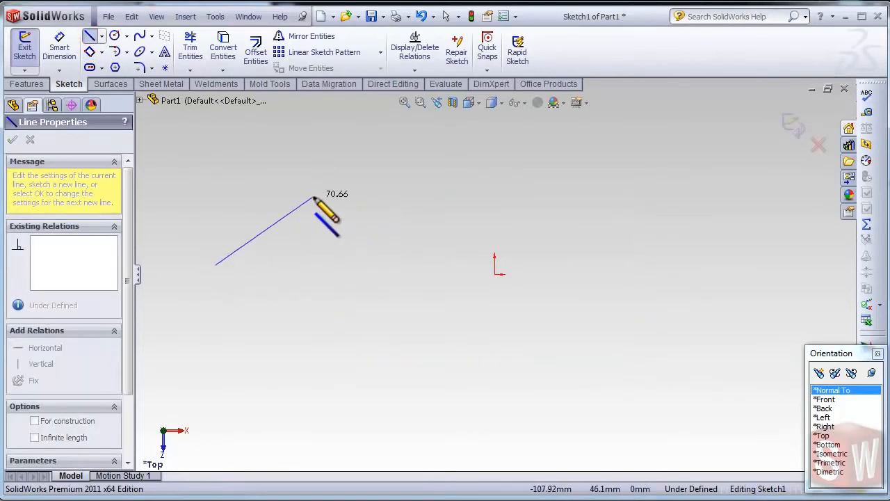
click(313, 197)
click(445, 197)
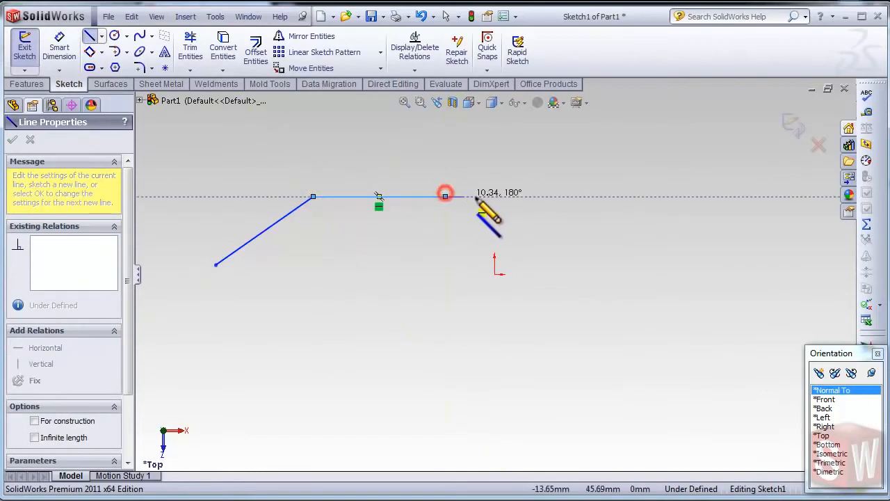
click(568, 211)
click(665, 265)
click(678, 322)
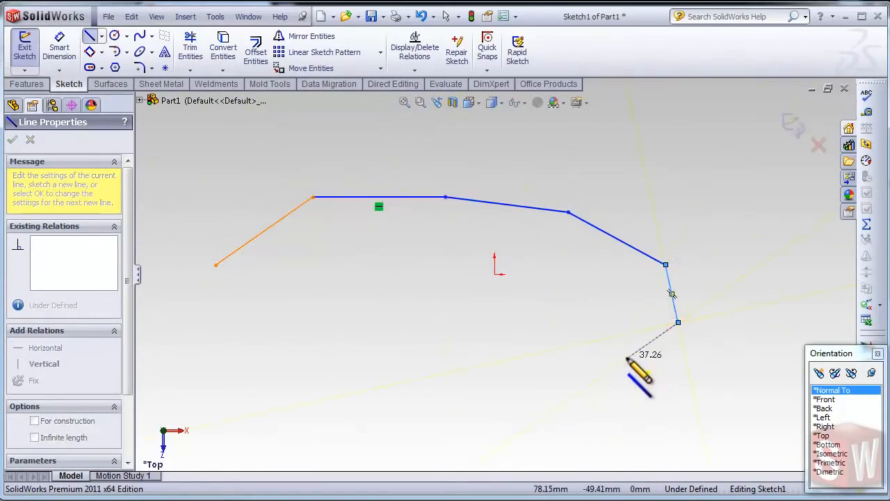
click(519, 340)
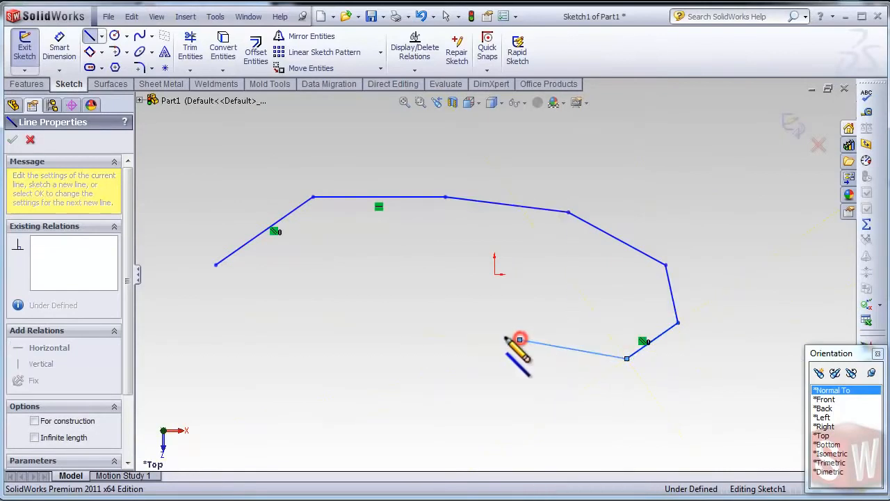
click(437, 305)
click(404, 339)
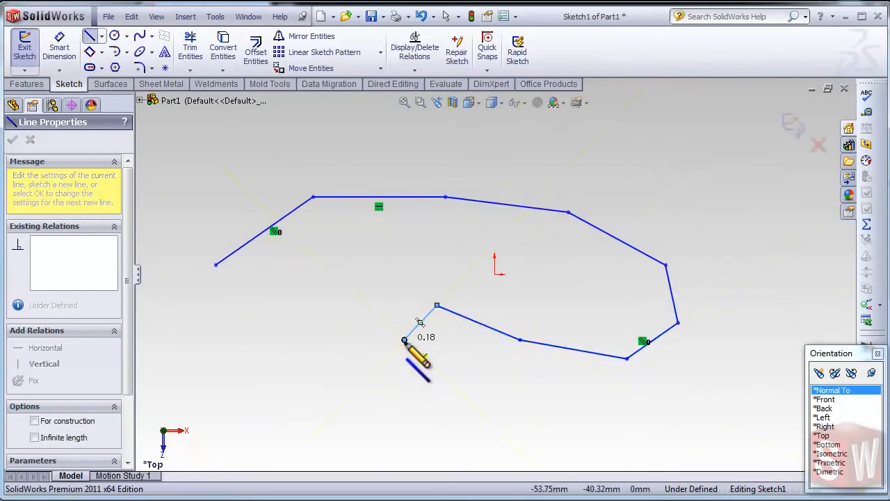
right_click(333, 318)
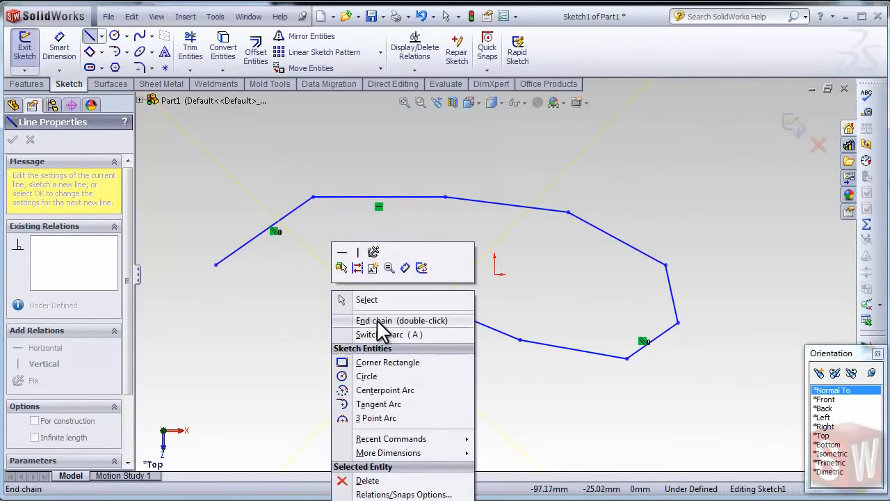
click(399, 322)
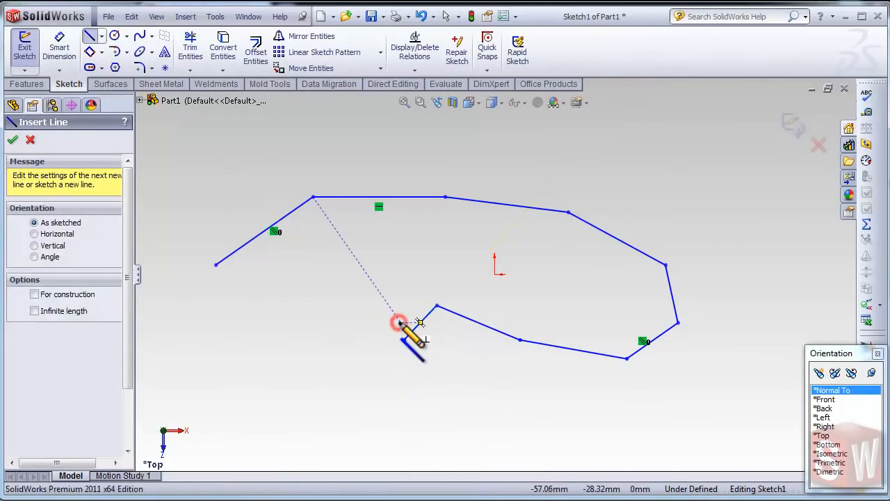
Step: Sketch a separate two-line chain above the first one: a horizontal line followed by a downward-sloping line about 77 mm long
click(445, 160)
click(563, 159)
double_click(687, 197)
key(Escape)
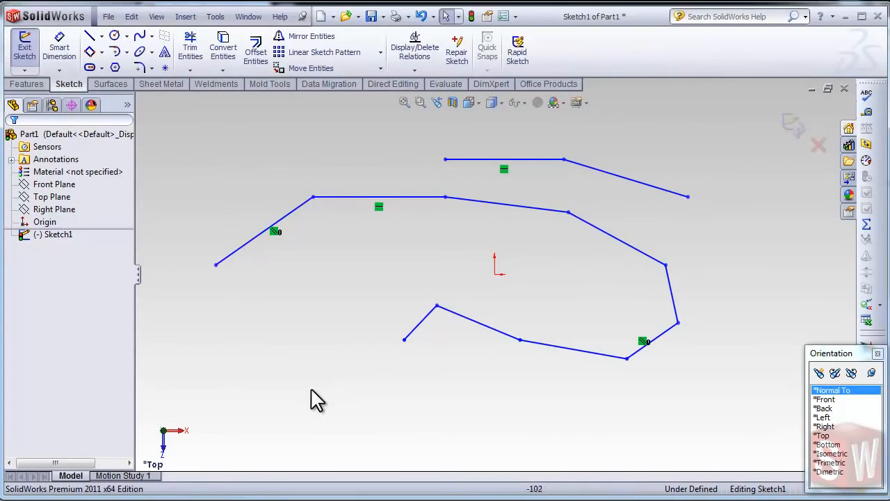
Step: Sketch two separate horizontal lines below the long chain, the upper one about 86 mm long, and finish the Line command
click(90, 38)
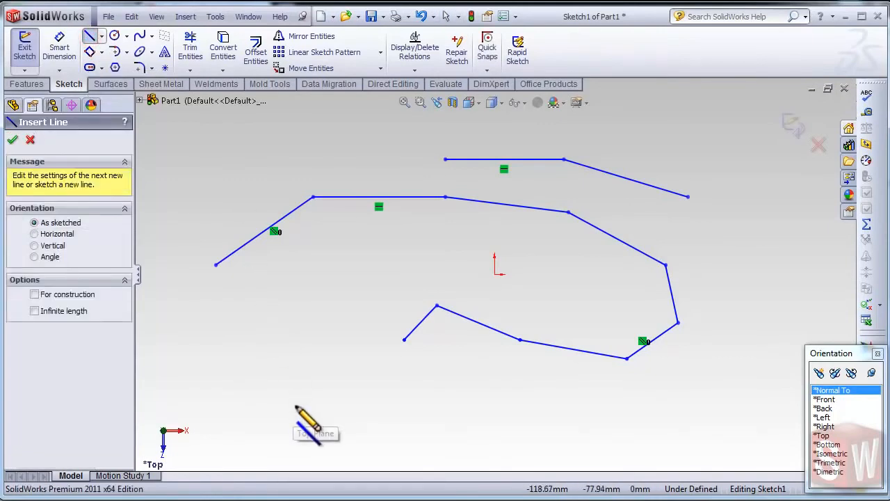
click(269, 398)
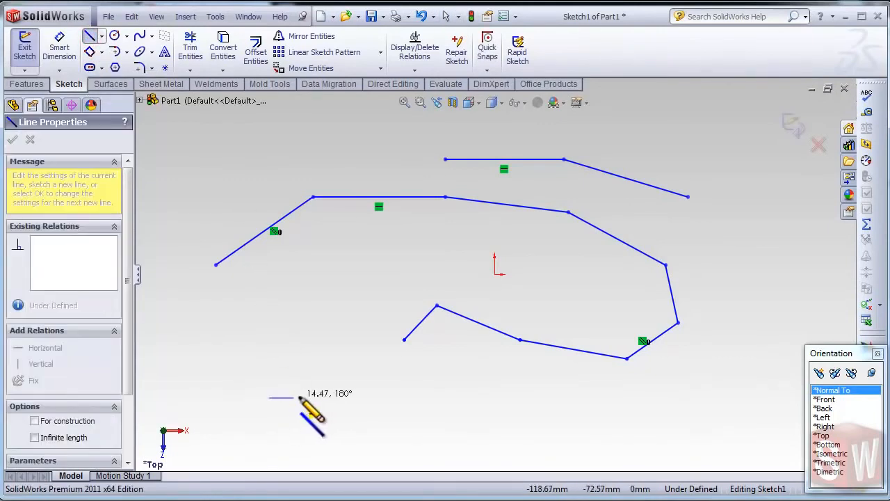
double_click(380, 397)
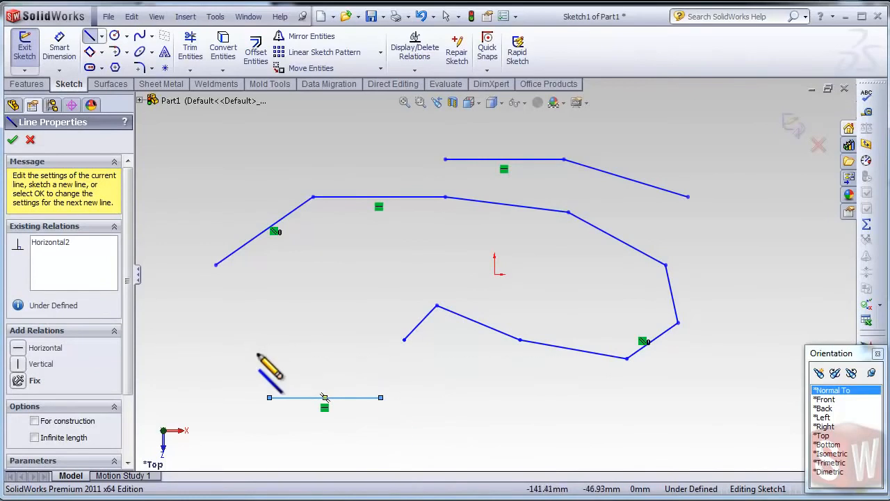
click(196, 368)
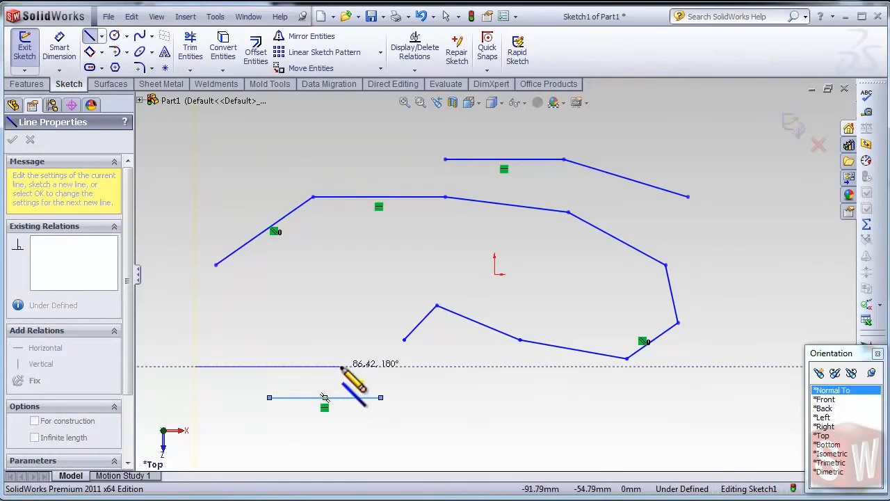
click(341, 366)
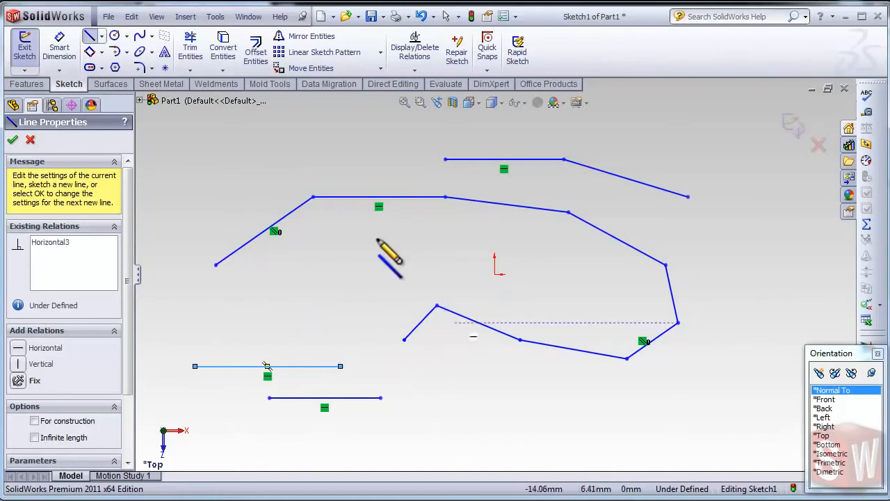
click(13, 140)
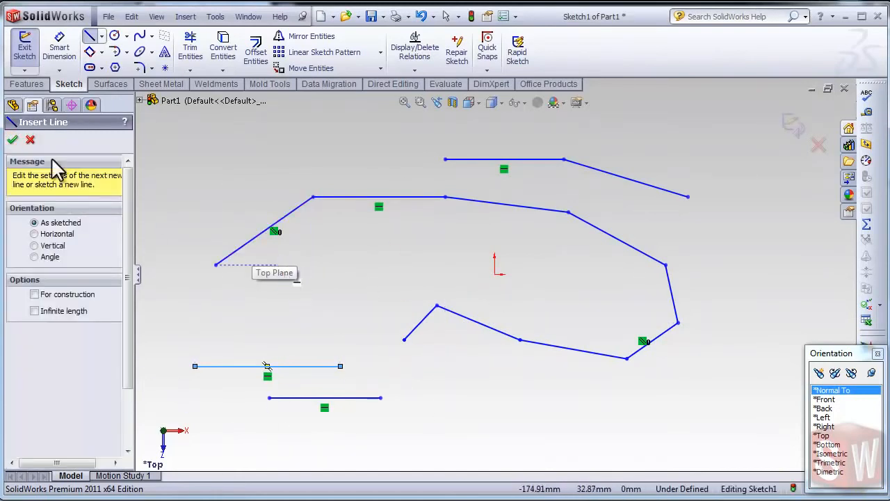
click(12, 140)
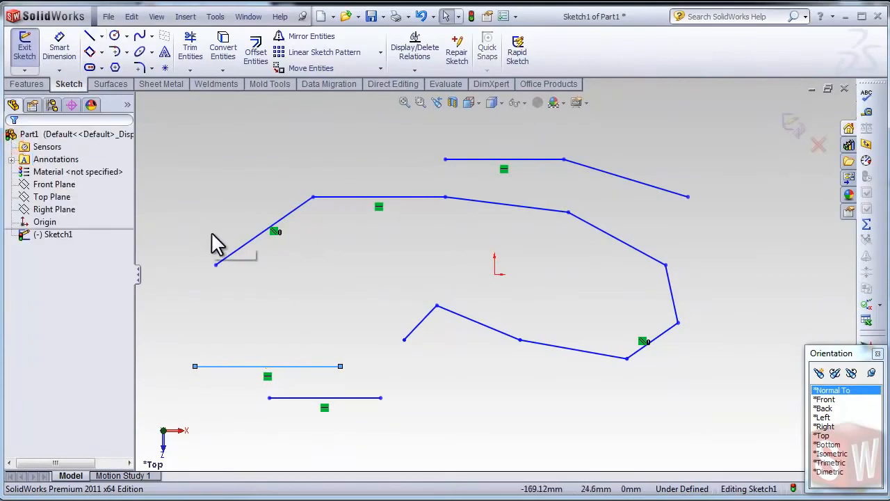
Step: Delete the sloped line at the start of the long chain and exit the sketch
click(241, 247)
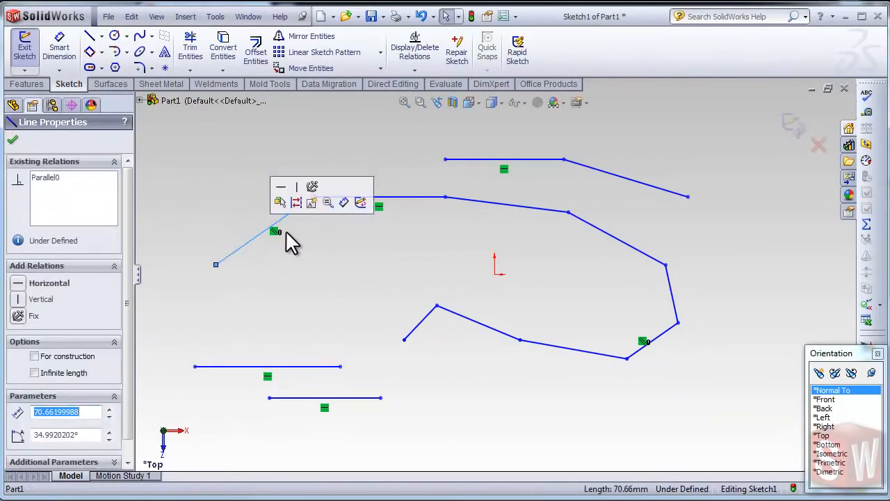
key(Delete)
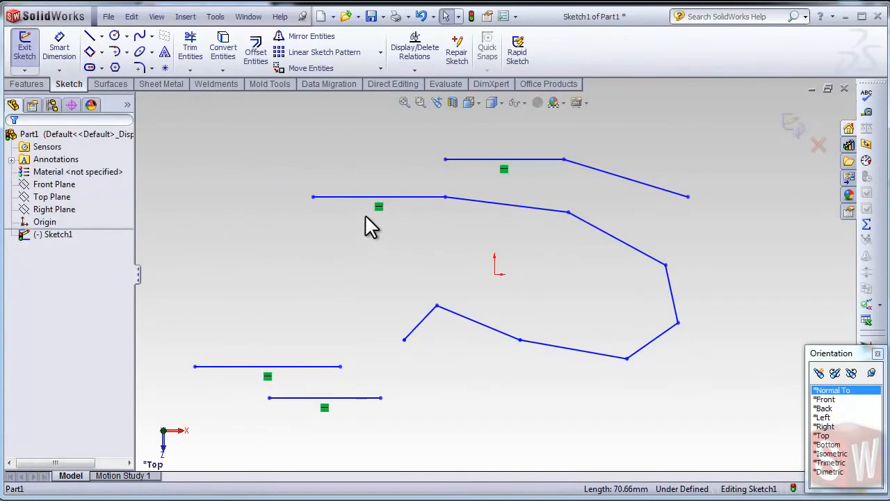
click(376, 196)
click(495, 159)
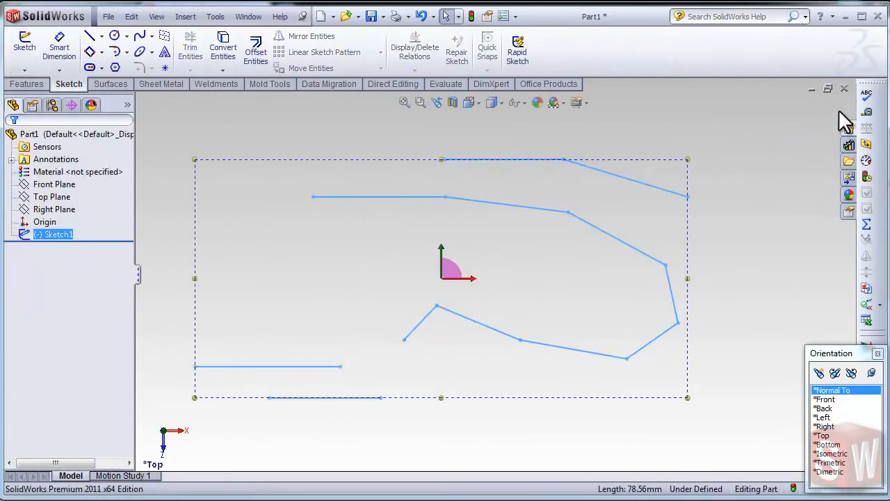
click(475, 138)
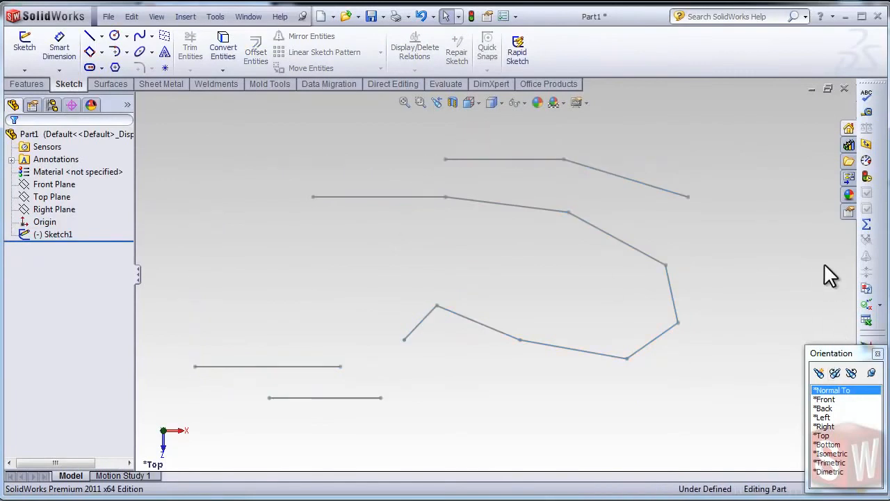
Step: Reopen the sketch for editing and delete both lines of the upper two-line chain
right_click(60, 234)
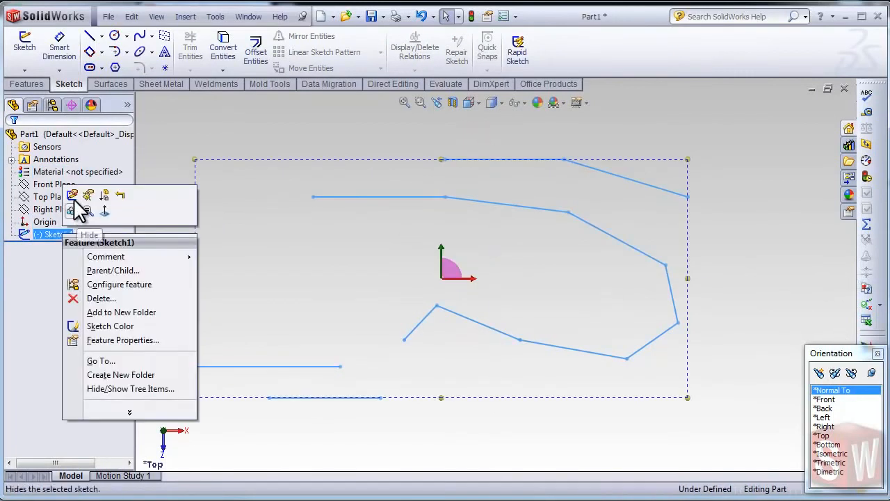
click(71, 197)
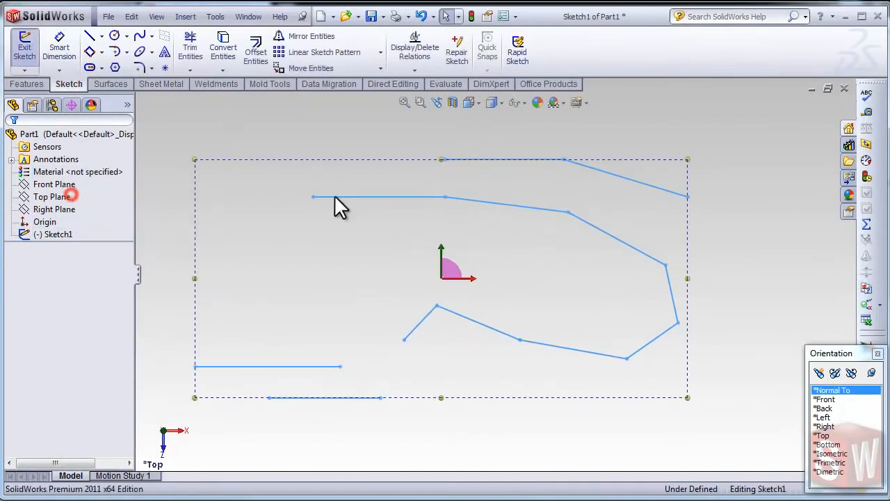
click(532, 159)
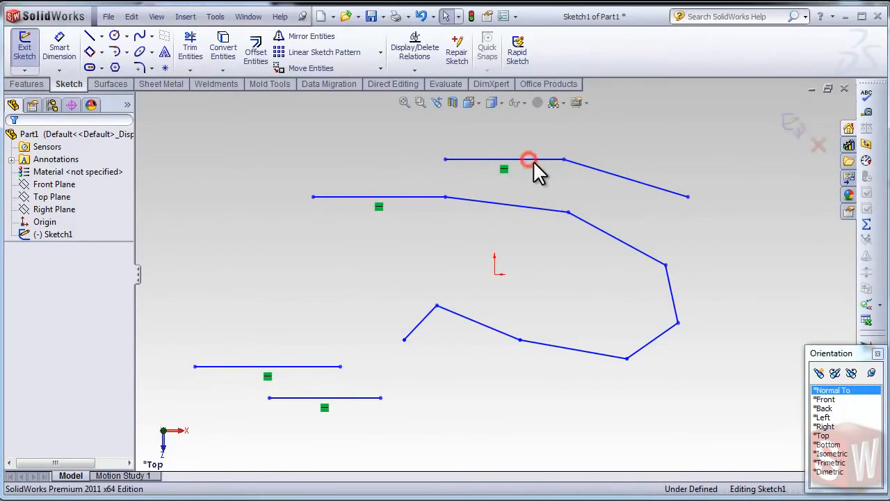
click(625, 177)
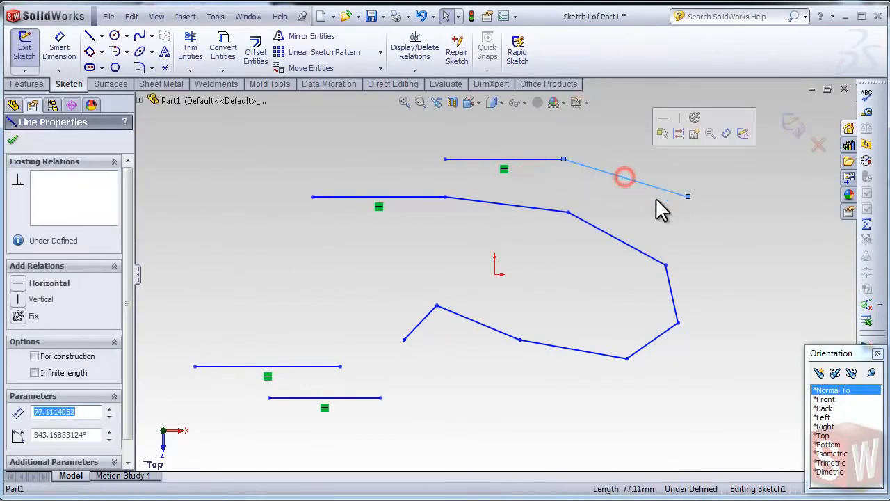
ctrl+click(541, 159)
key(Delete)
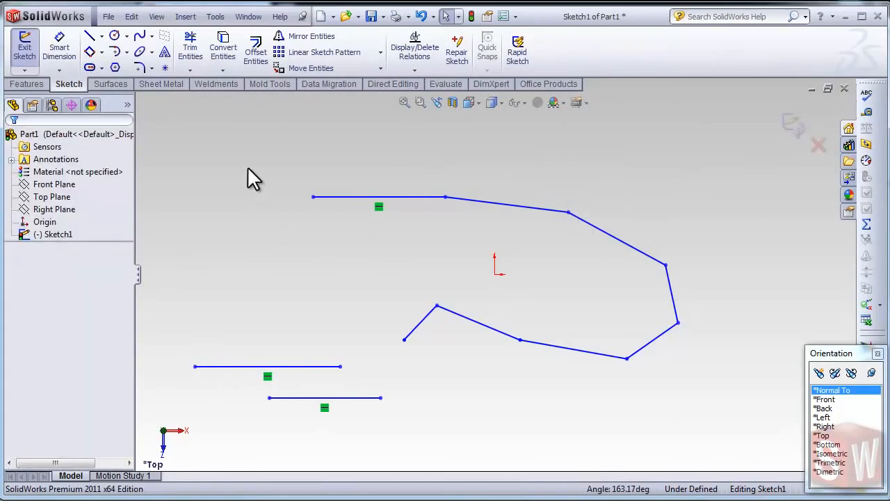
Step: Window-select the two fully enclosed lines at the top of the chain, and clear the selection
mouse_move(215, 141)
mouse_down()
mouse_move(466, 233)
mouse_move(698, 239)
mouse_up()
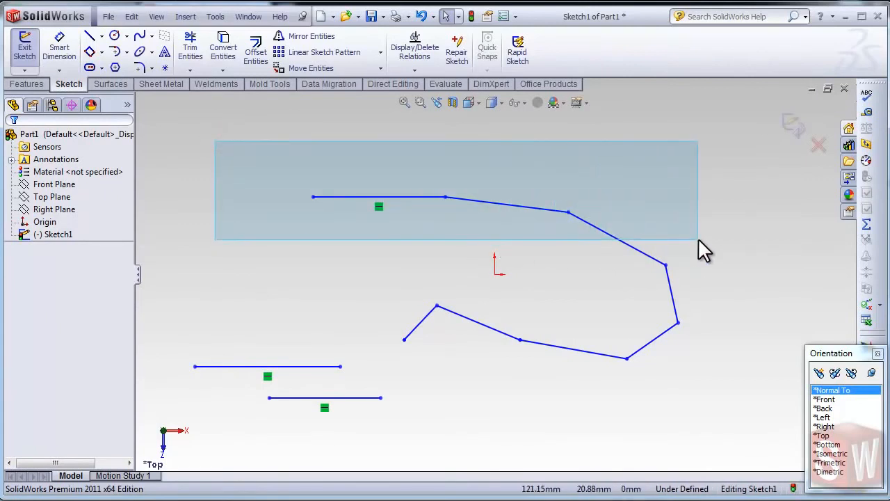
drag(699, 238, 699, 237)
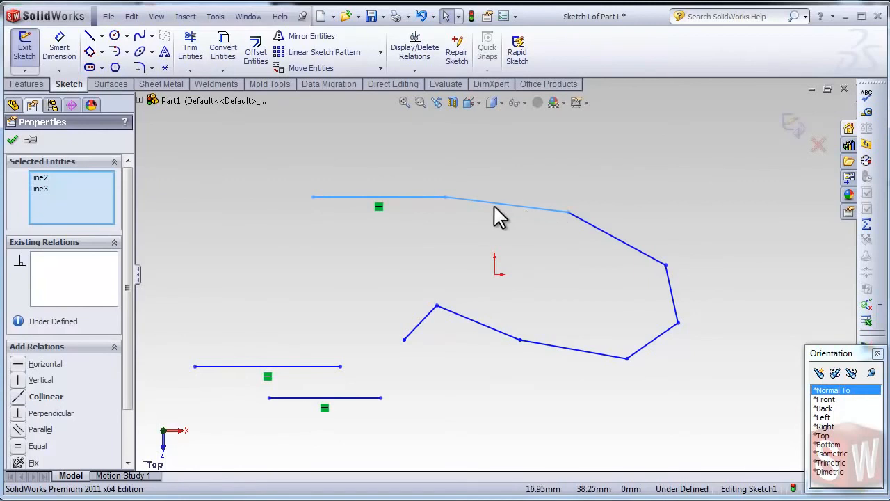
click(614, 194)
Step: Use crossing selections over the upper part of the chain to pick every line the box touches
mouse_move(778, 285)
mouse_down()
mouse_move(674, 234)
mouse_move(267, 147)
mouse_move(341, 157)
mouse_move(350, 149)
mouse_up()
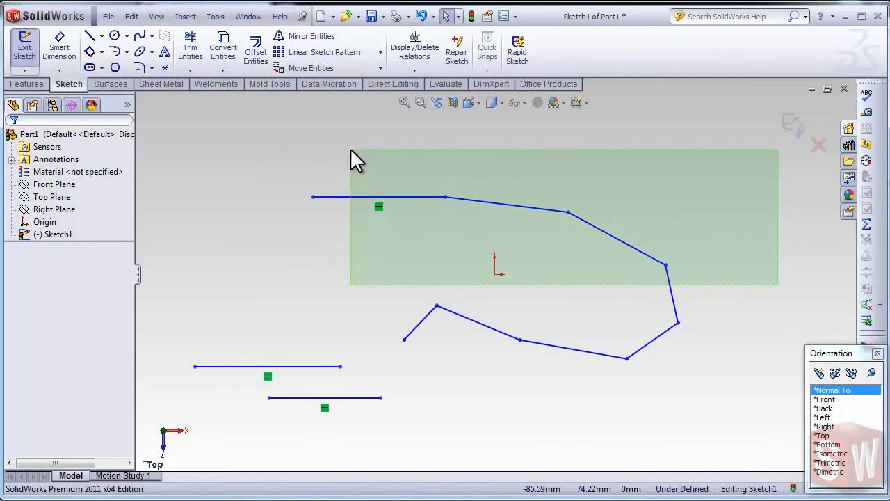
drag(350, 149, 351, 149)
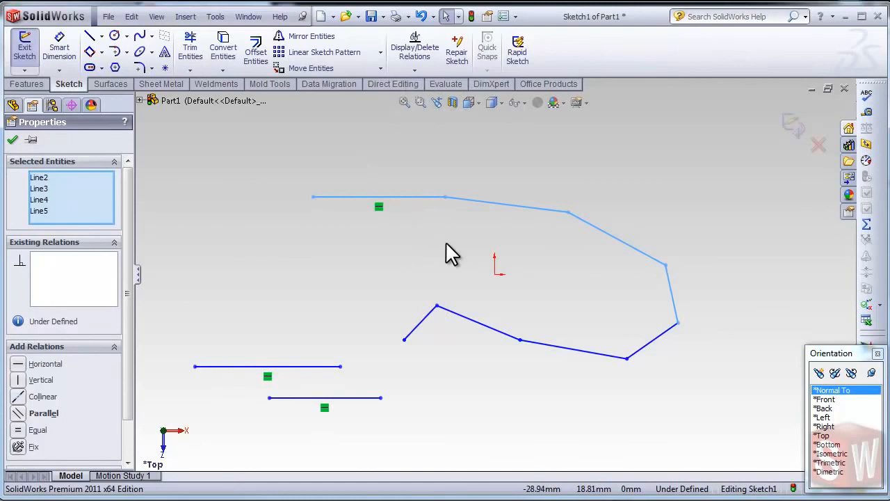
drag(718, 212, 310, 146)
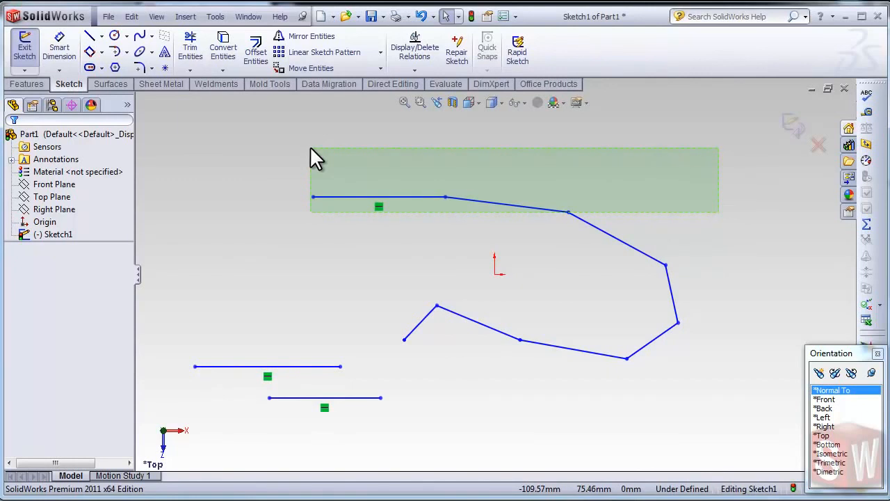
drag(310, 147, 310, 147)
Step: Clear the selection, window-select the chain's two uppermost lines again, and deselect them
click(219, 175)
mouse_move(220, 159)
mouse_down()
mouse_move(522, 249)
mouse_move(675, 242)
mouse_up()
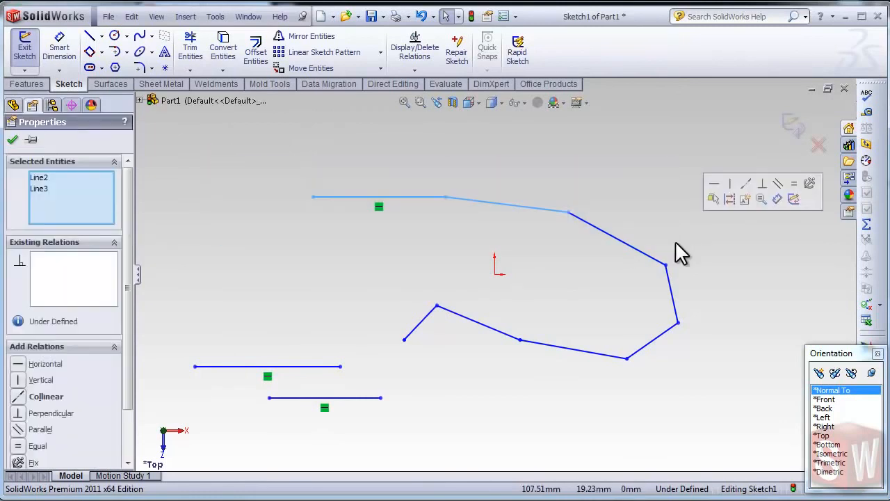
click(702, 277)
Step: Select all remaining sketch lines with one crossing selection and delete them
drag(745, 430, 168, 128)
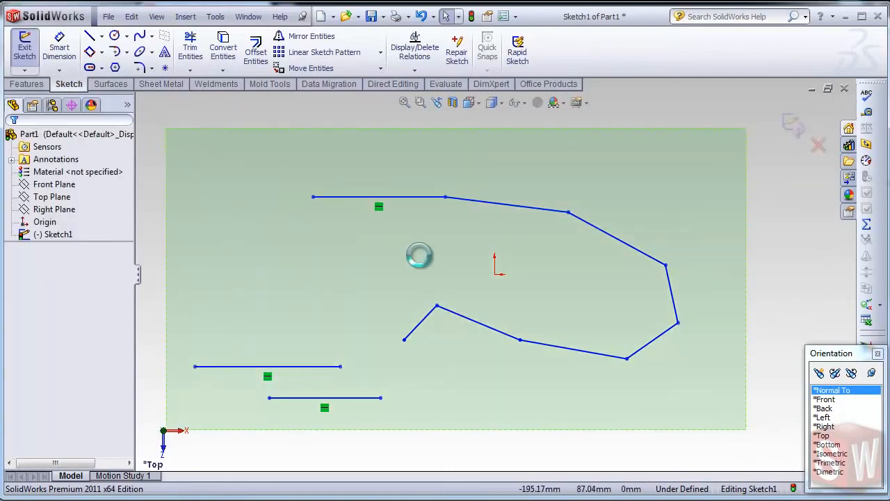
key(Delete)
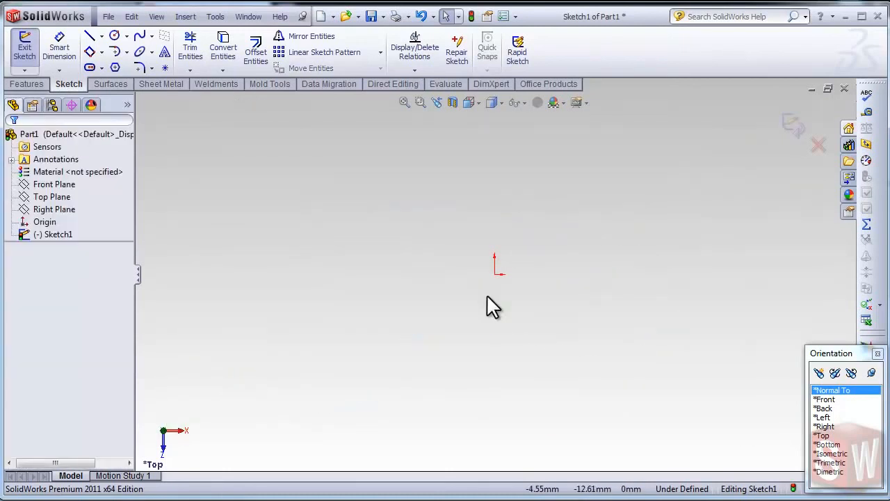